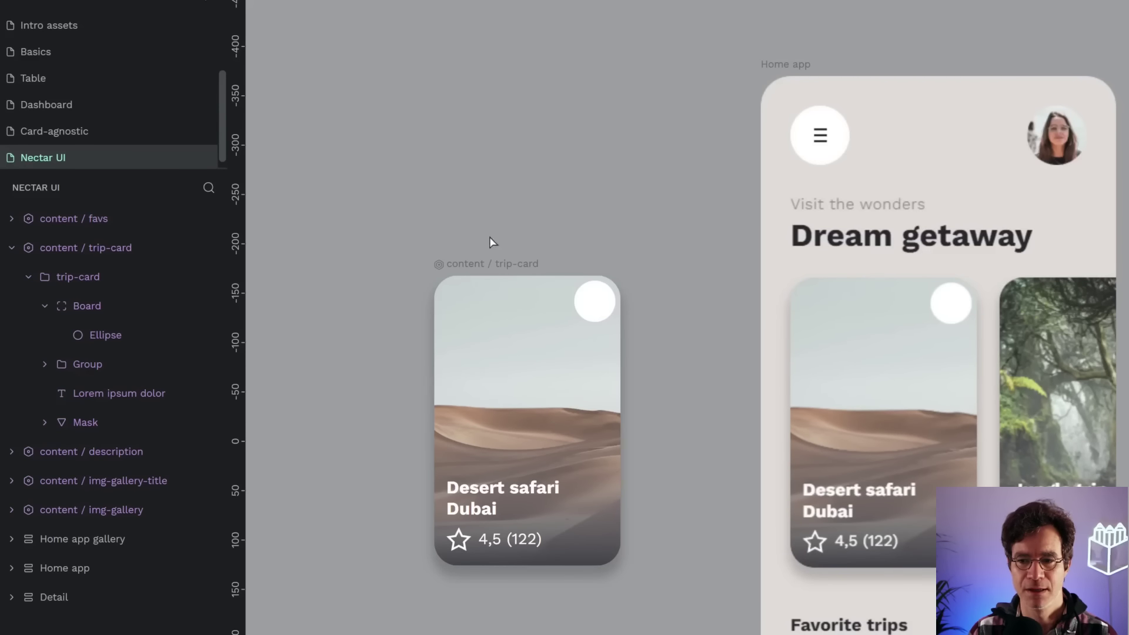
Show the Assets library, scroll to the content group, and select the standalone trip-card main component.
{"action": "key", "text": "alt+i"}
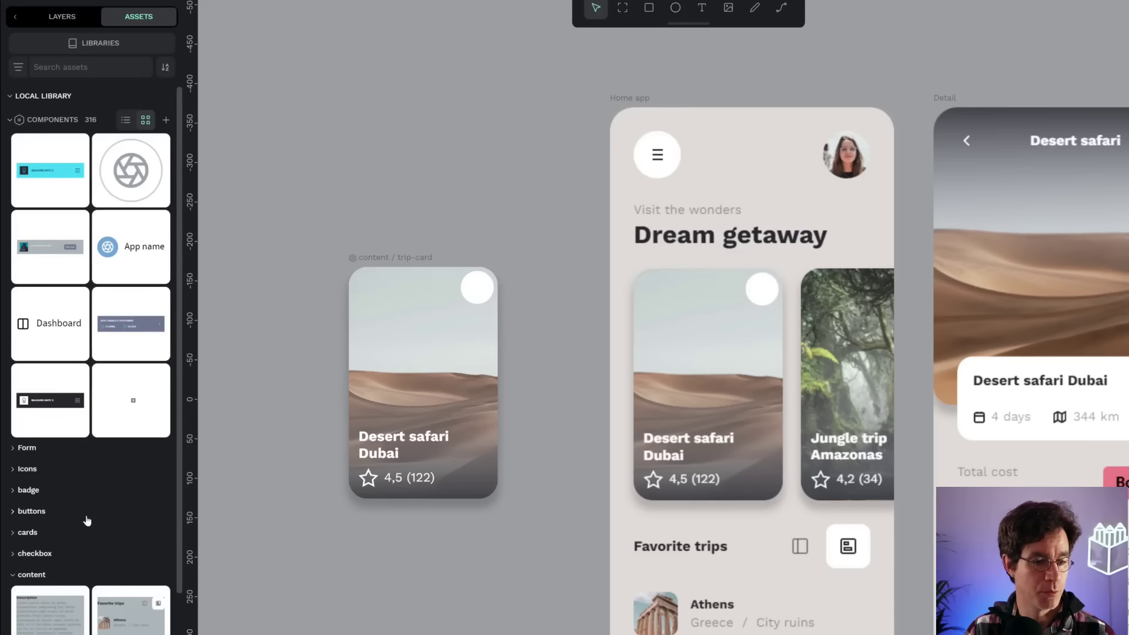
{"action": "scroll", "coordinate": [112, 582], "scroll_direction": "down", "scroll_amount": 1}
{"action": "scroll", "coordinate": [94, 500], "scroll_direction": "down", "scroll_amount": 2}
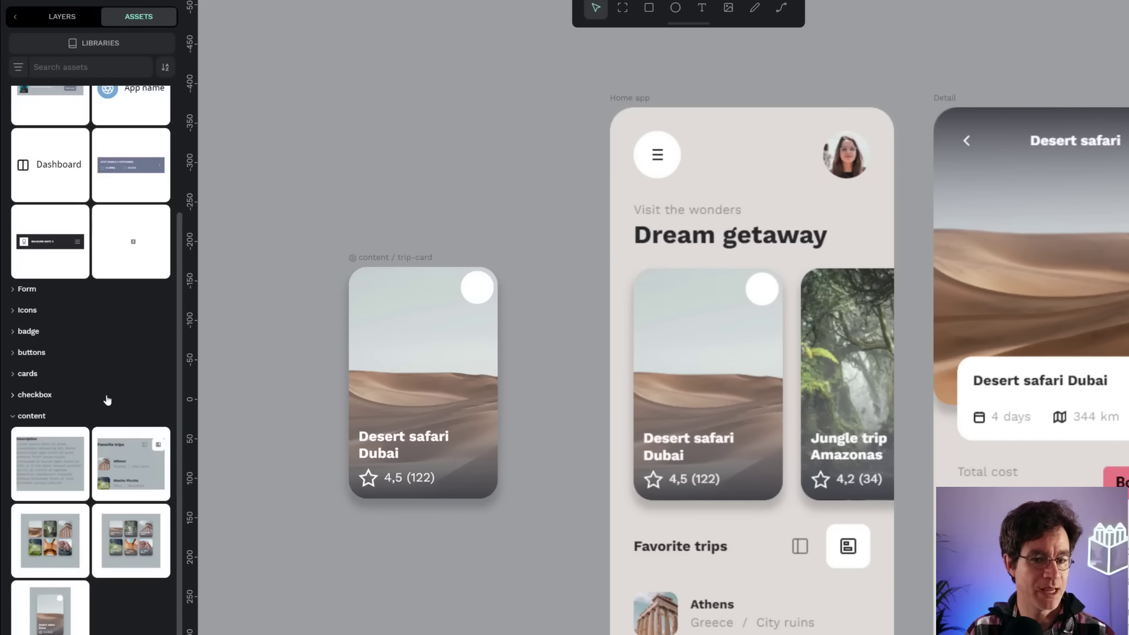
{"action": "left_click", "coordinate": [463, 301]}
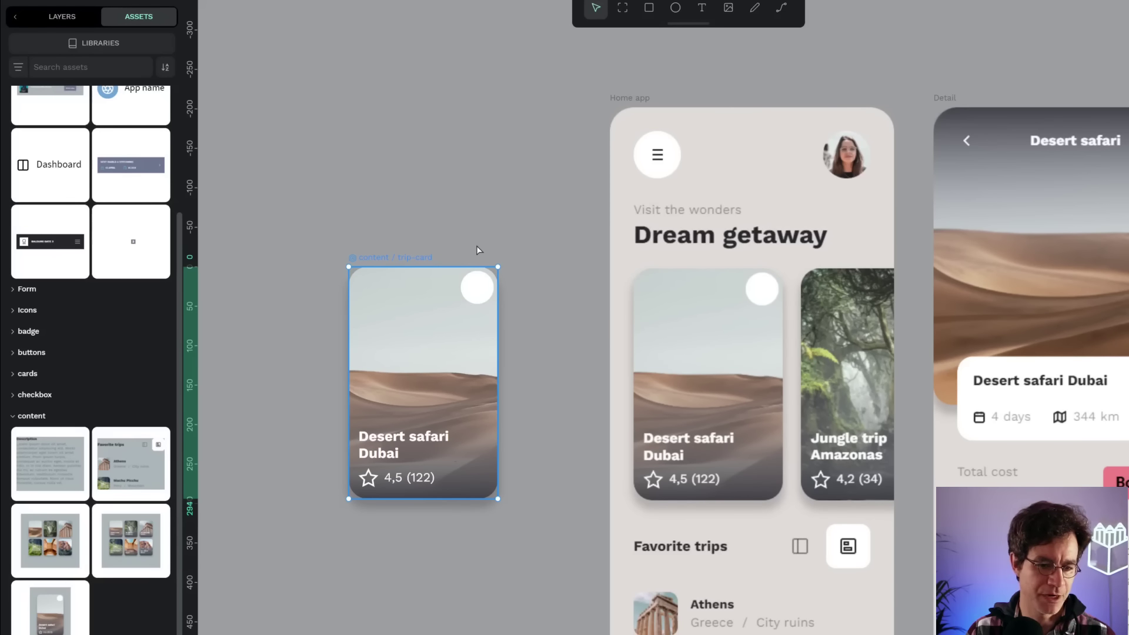
{"action": "left_click", "coordinate": [711, 418]}
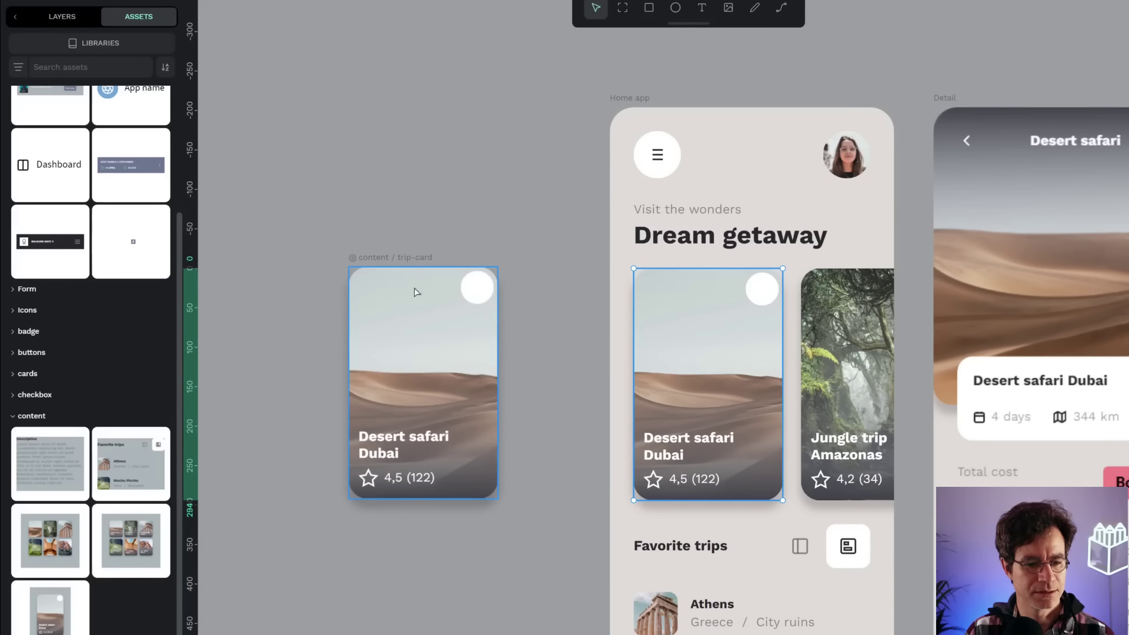
{"action": "left_click", "coordinate": [472, 293]}
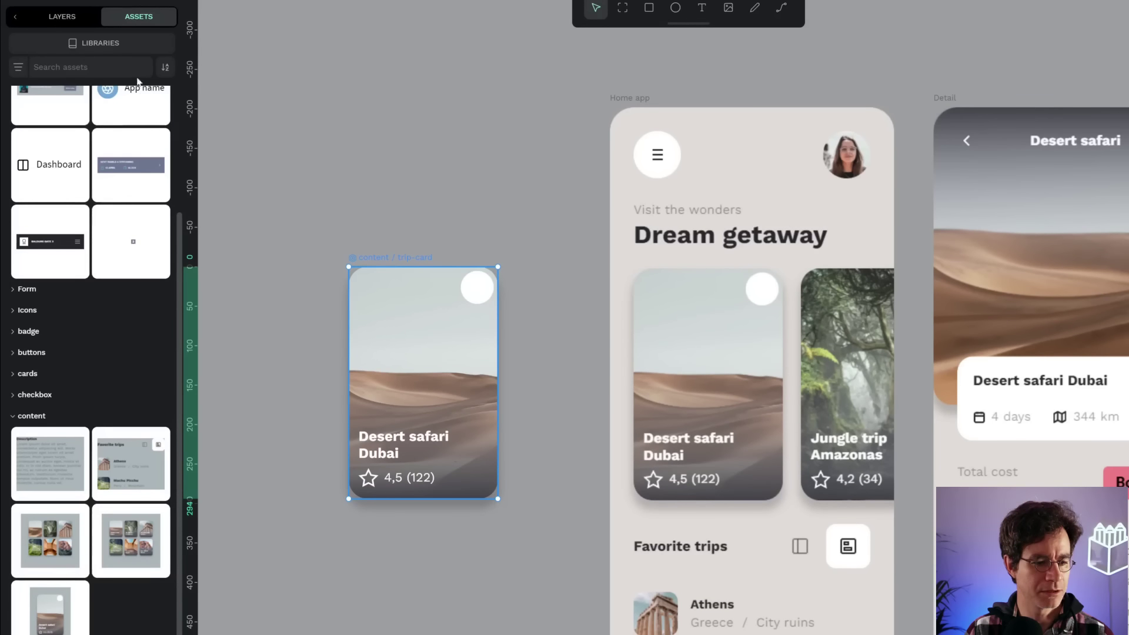
Search assets for 'book' and place the bookmark icon in the trip-card's top-right white circle.
{"action": "left_click", "coordinate": [88, 67]}
{"action": "type", "text": "book"}
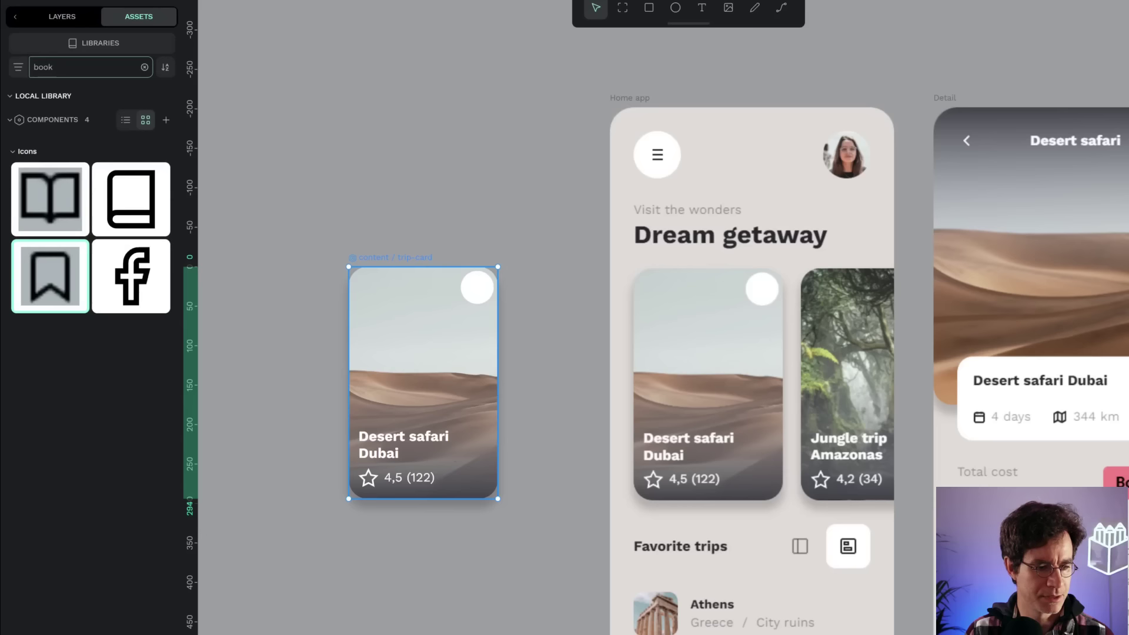
{"action": "left_click_drag", "start_coordinate": [50, 276], "coordinate": [476, 288]}
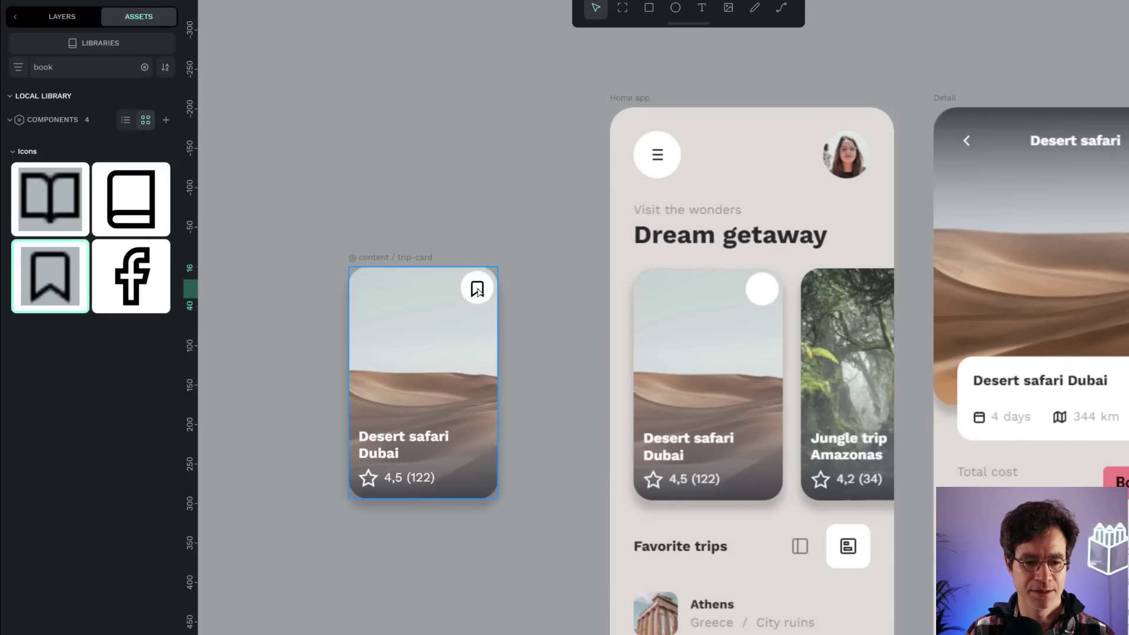
{"action": "left_click", "coordinate": [537, 346]}
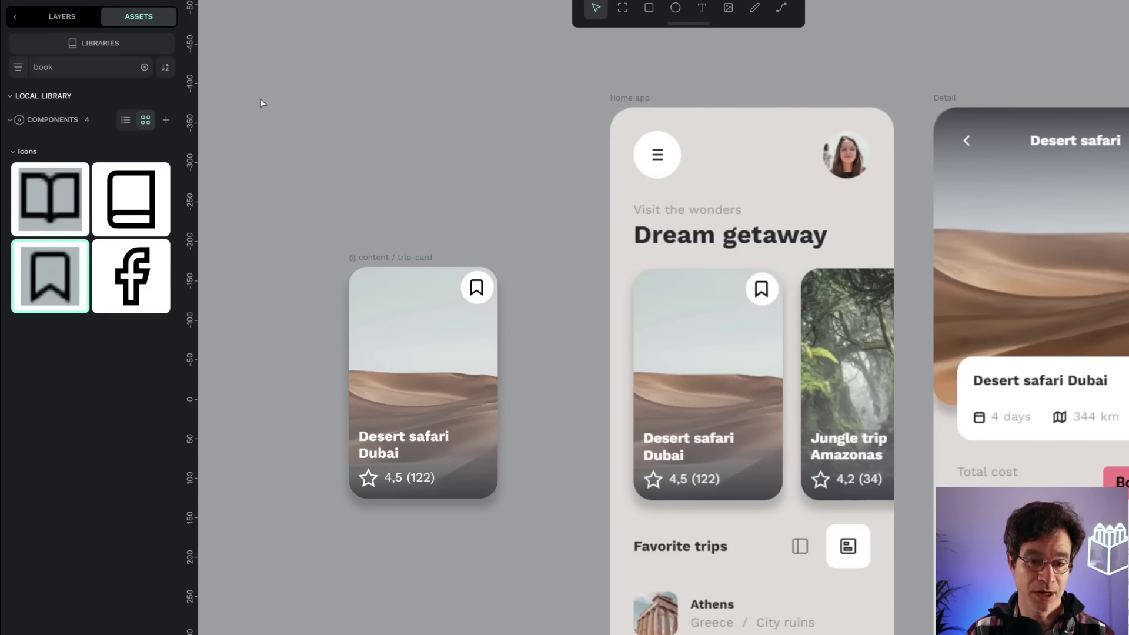
Swap the trip-card's bookmark icon for Icons / star.svg, found by searching 'star'.
{"action": "left_click", "coordinate": [65, 16]}
{"action": "left_click", "coordinate": [474, 294]}
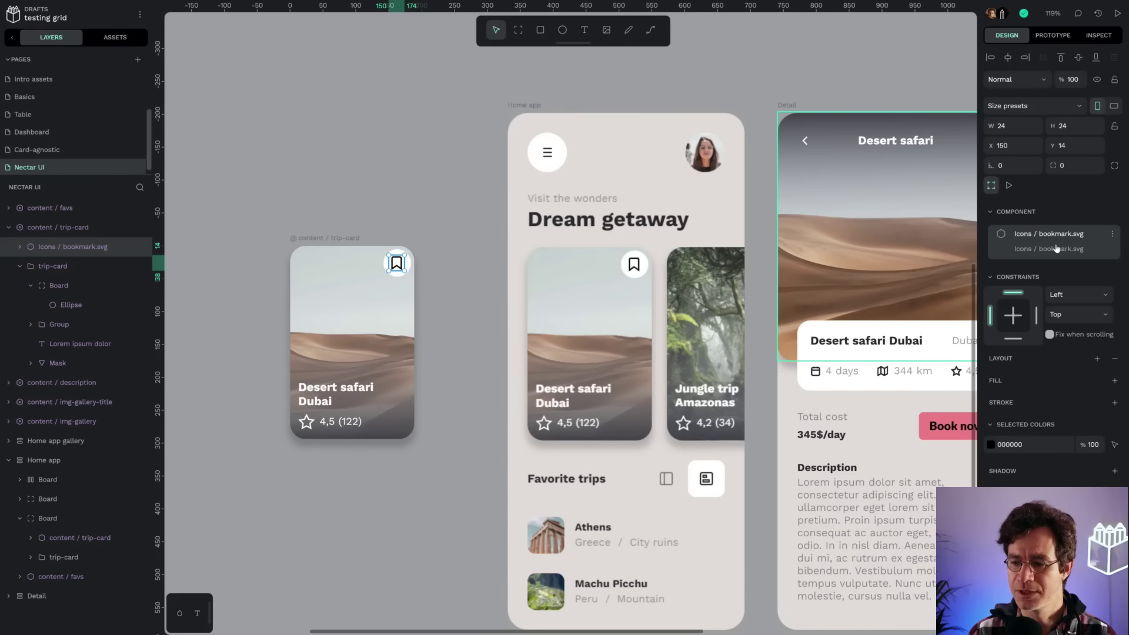
{"action": "left_click", "coordinate": [1057, 247]}
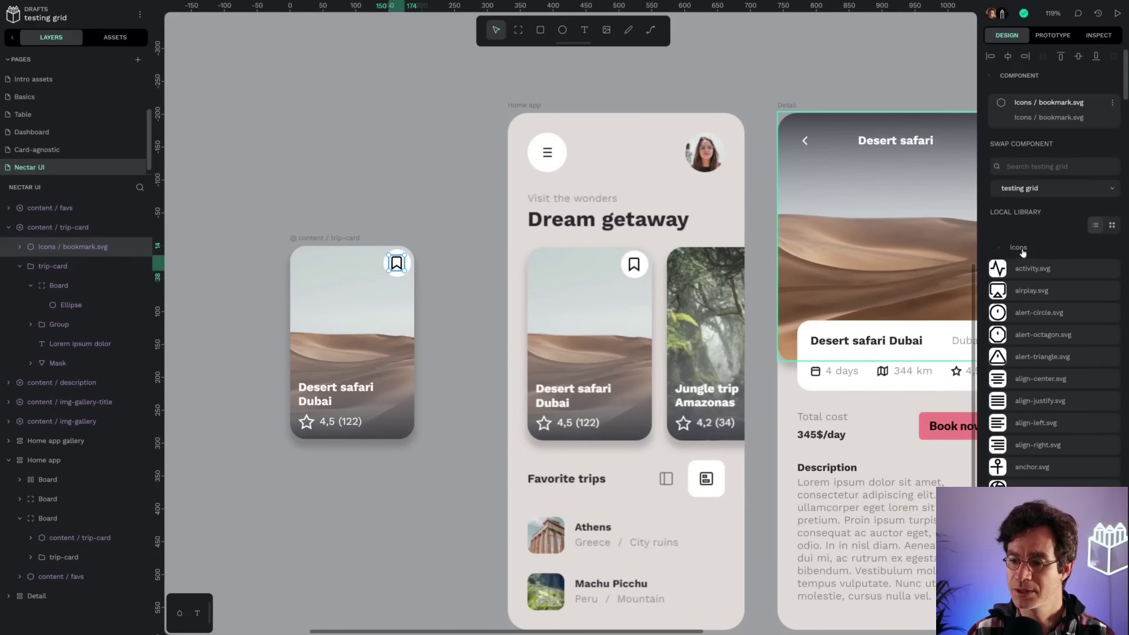
{"action": "left_click", "coordinate": [1029, 167]}
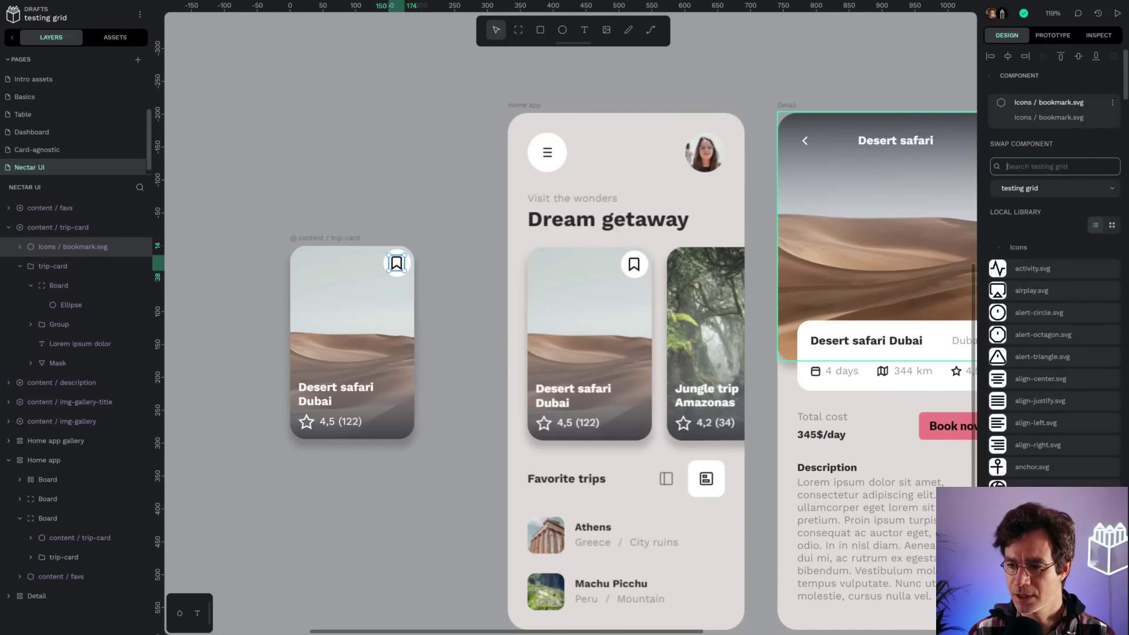
{"action": "type", "text": "star"}
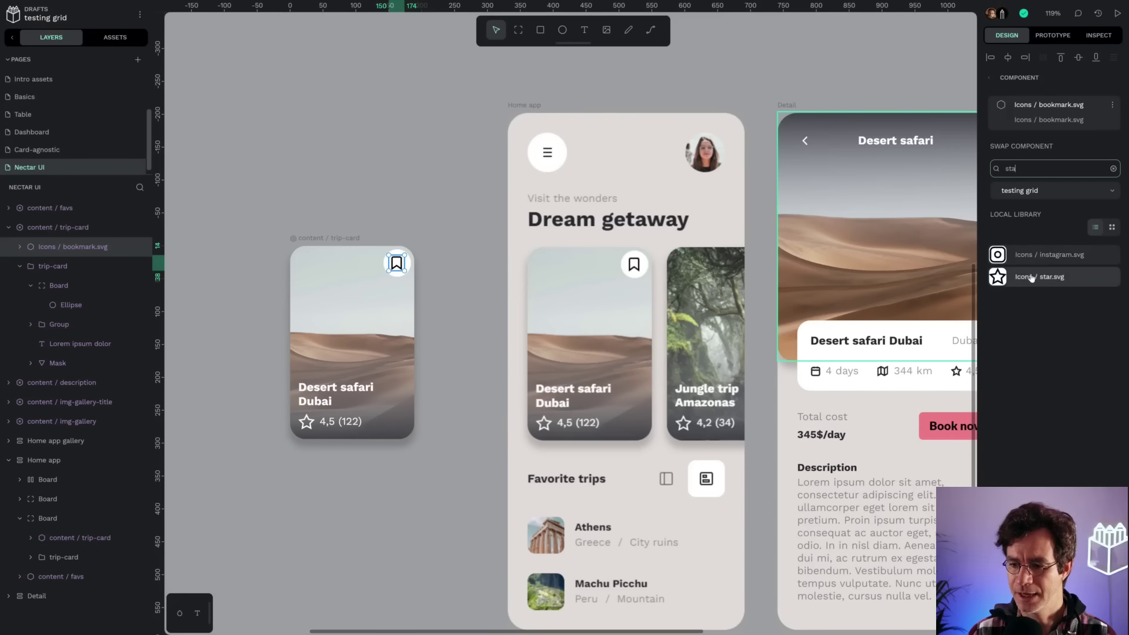
{"action": "left_click", "coordinate": [1032, 271]}
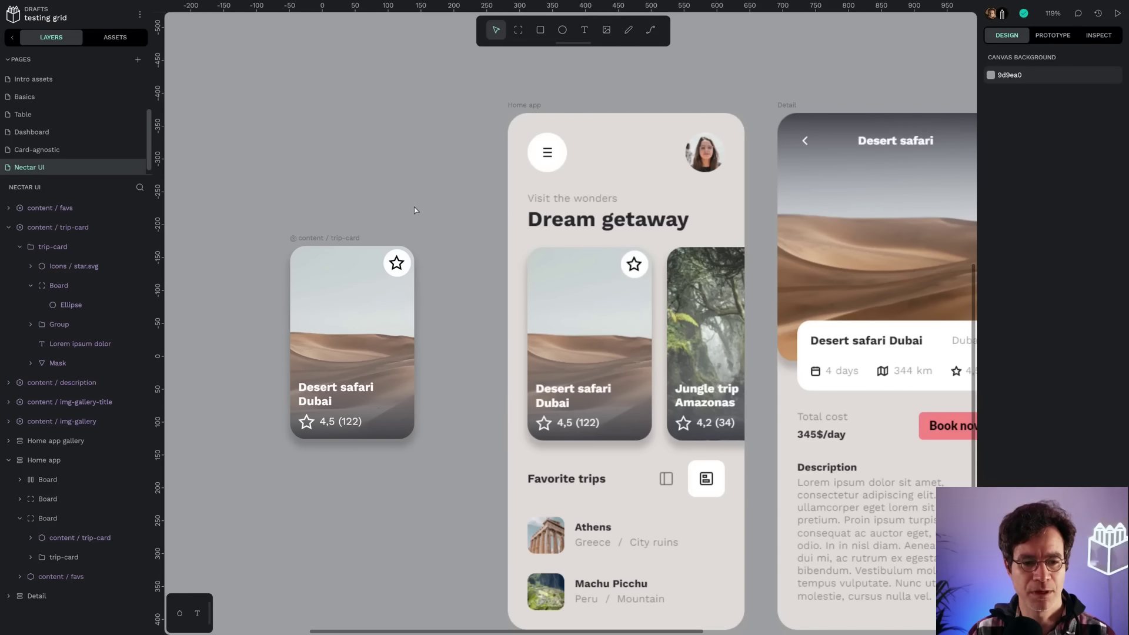
Locate and select the content/description instance on the Detail board.
{"action": "scroll", "coordinate": [756, 298], "scroll_direction": "right", "scroll_amount": 6}
{"action": "scroll", "coordinate": [756, 298], "scroll_direction": "down", "scroll_amount": 1}
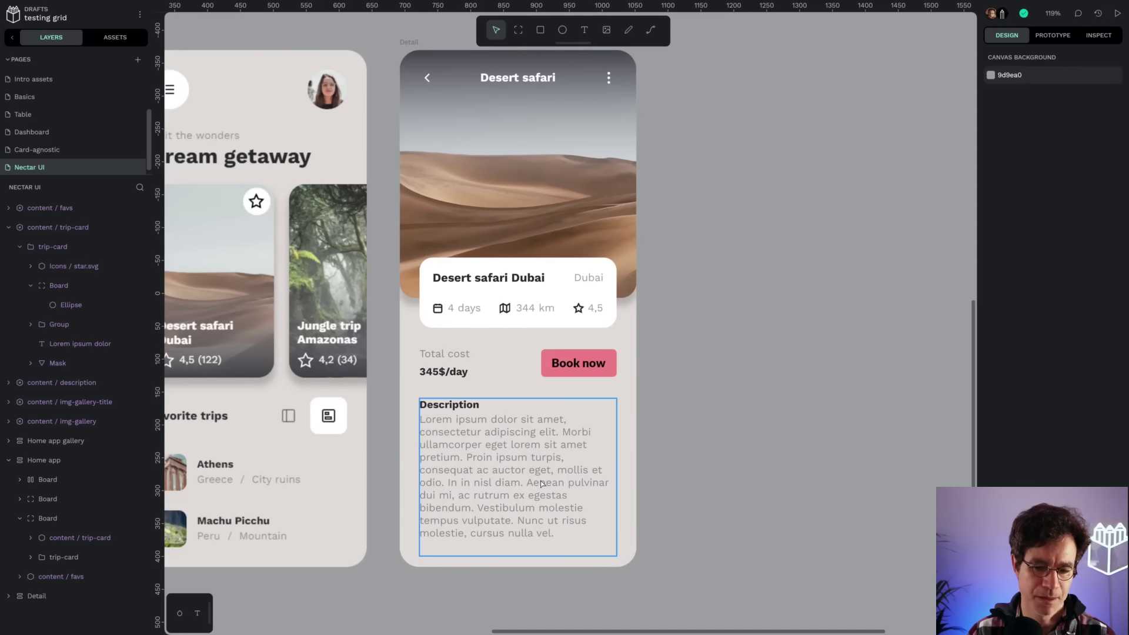
{"action": "scroll", "coordinate": [736, 278], "scroll_direction": "down", "scroll_amount": 3}
{"action": "scroll", "coordinate": [769, 421], "scroll_direction": "up", "scroll_amount": 4}
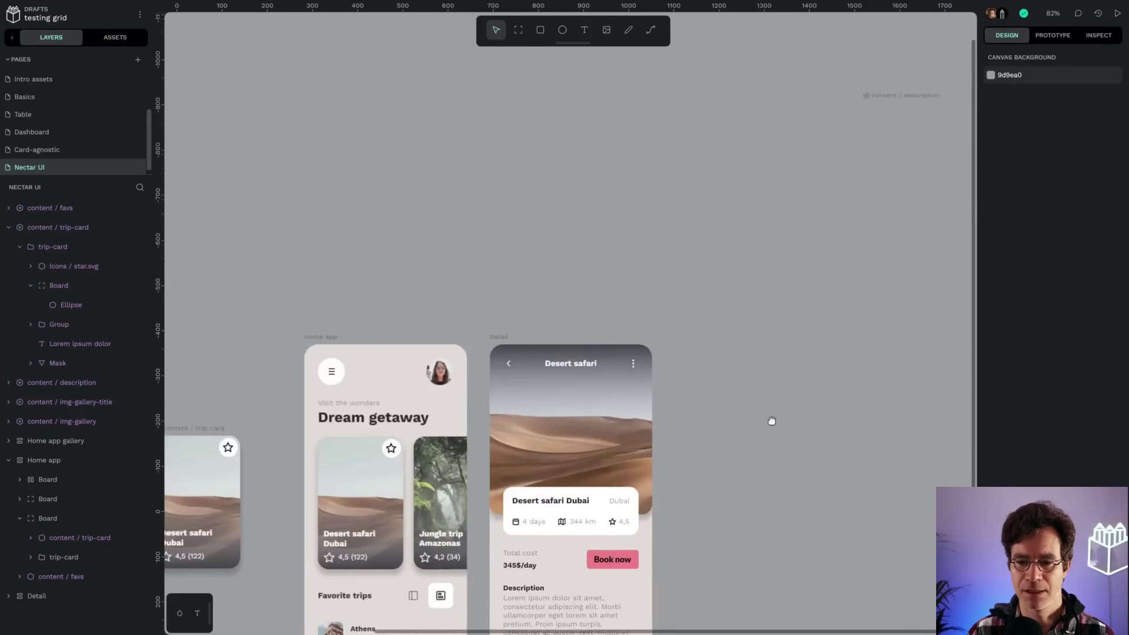
{"action": "scroll", "coordinate": [822, 279], "scroll_direction": "up", "scroll_amount": 5}
{"action": "scroll", "coordinate": [693, 424], "scroll_direction": "right", "scroll_amount": 5}
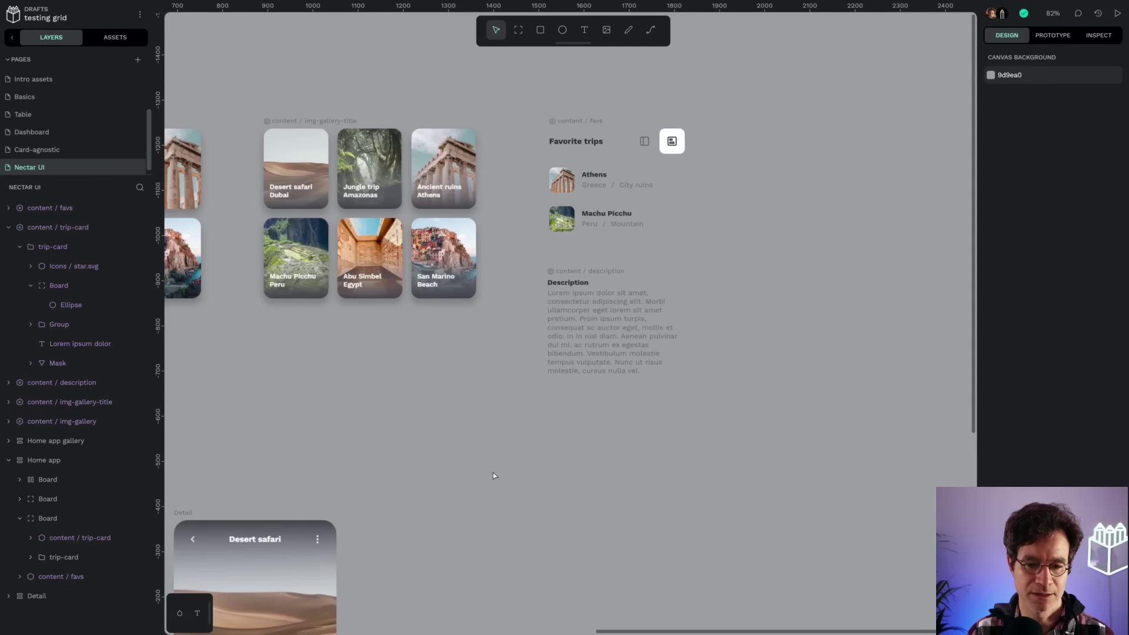
{"action": "scroll", "coordinate": [493, 472], "scroll_direction": "down", "scroll_amount": 4}
{"action": "scroll", "coordinate": [468, 473], "scroll_direction": "down", "scroll_amount": 4}
{"action": "scroll", "coordinate": [468, 472], "scroll_direction": "left", "scroll_amount": 4}
{"action": "scroll", "coordinate": [548, 362], "scroll_direction": "up", "scroll_amount": 3}
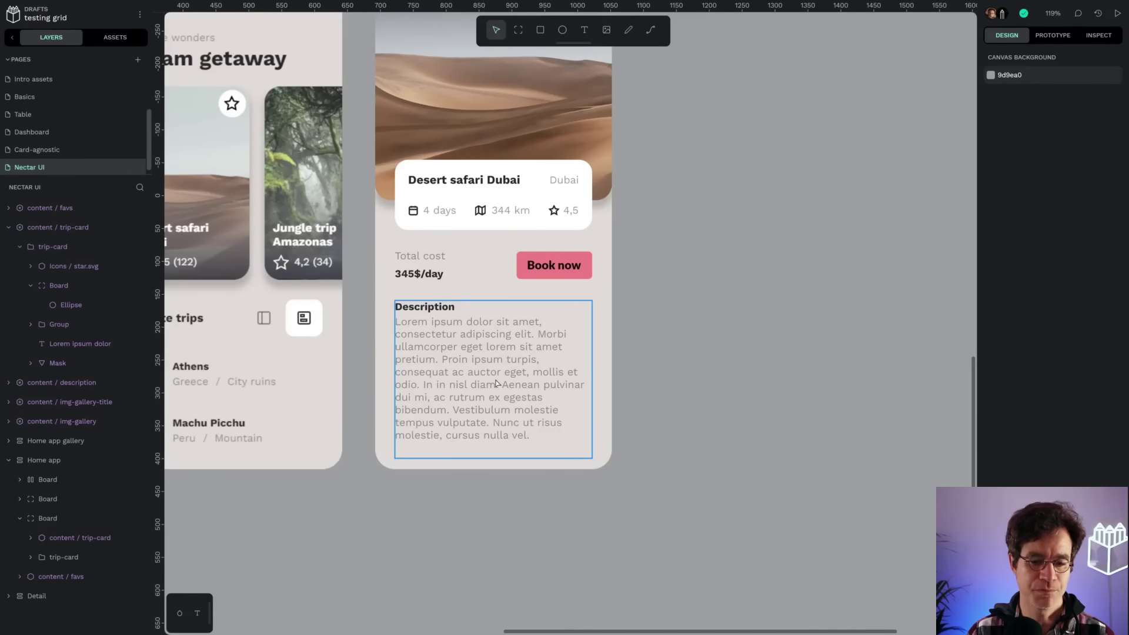
{"action": "left_click", "coordinate": [520, 379]}
Swap the description for the local 'favs' component, showing the Favorite trips list.
{"action": "left_click", "coordinate": [1033, 247]}
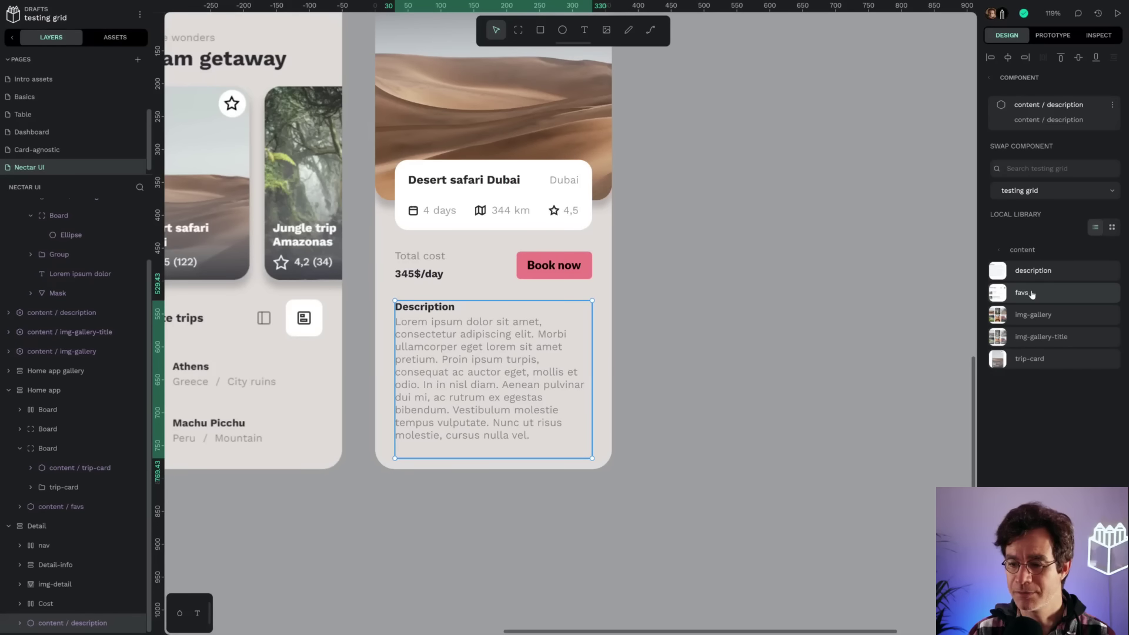
{"action": "left_click", "coordinate": [1032, 294]}
{"action": "left_click", "coordinate": [865, 332]}
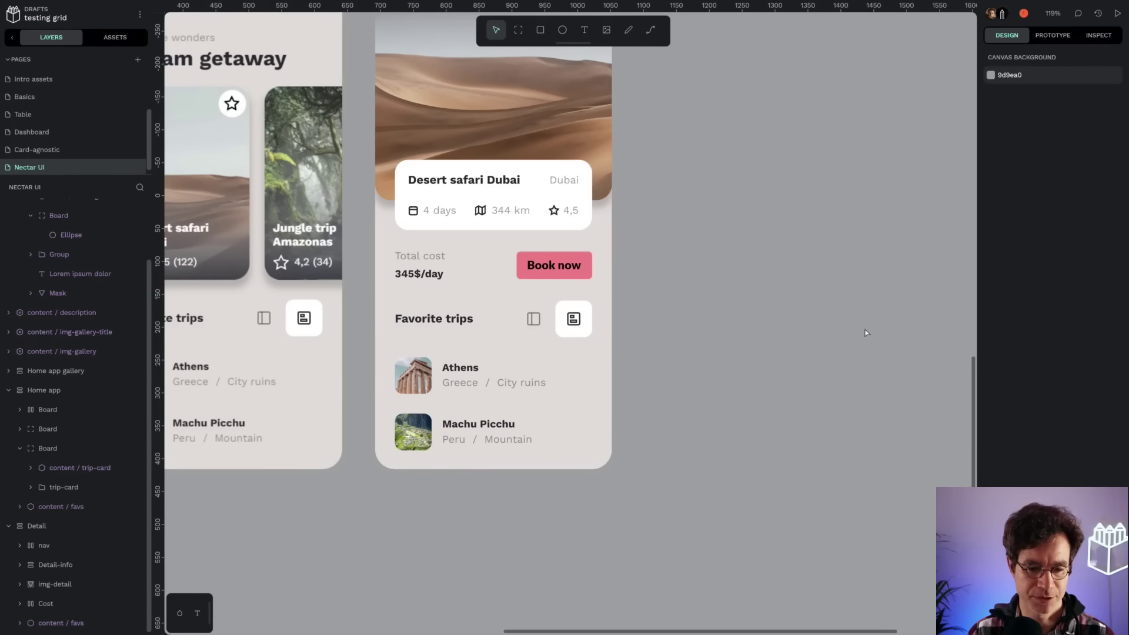
{"action": "scroll", "coordinate": [860, 338], "scroll_direction": "up", "scroll_amount": 2}
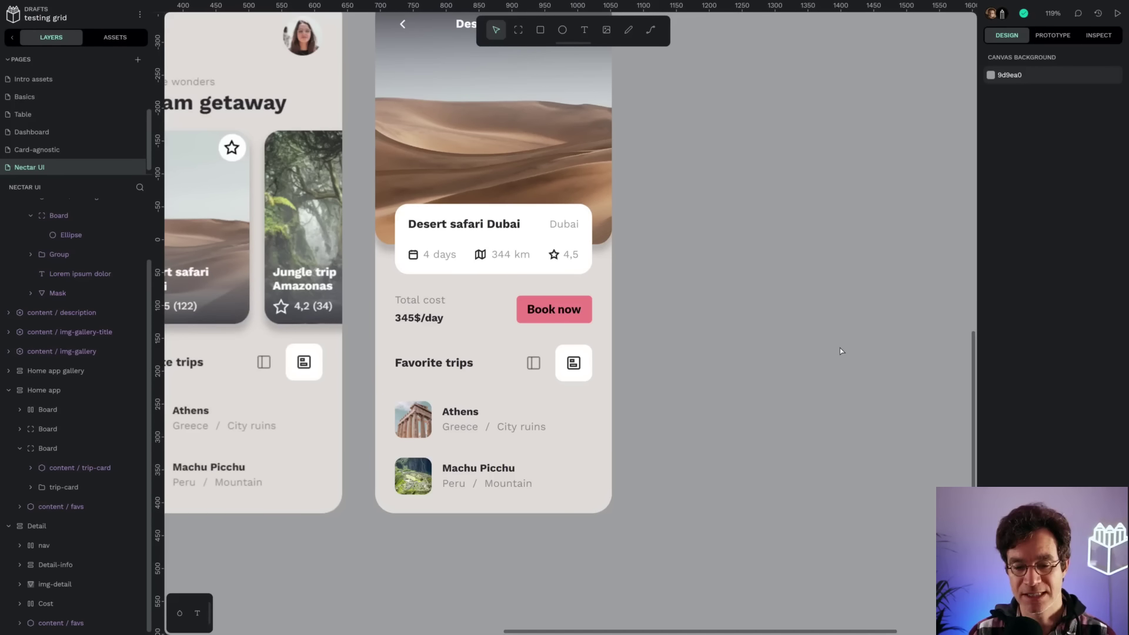
{"action": "scroll", "coordinate": [843, 352], "scroll_direction": "down", "scroll_amount": 3}
{"action": "scroll", "coordinate": [320, 92], "scroll_direction": "left", "scroll_amount": 2}
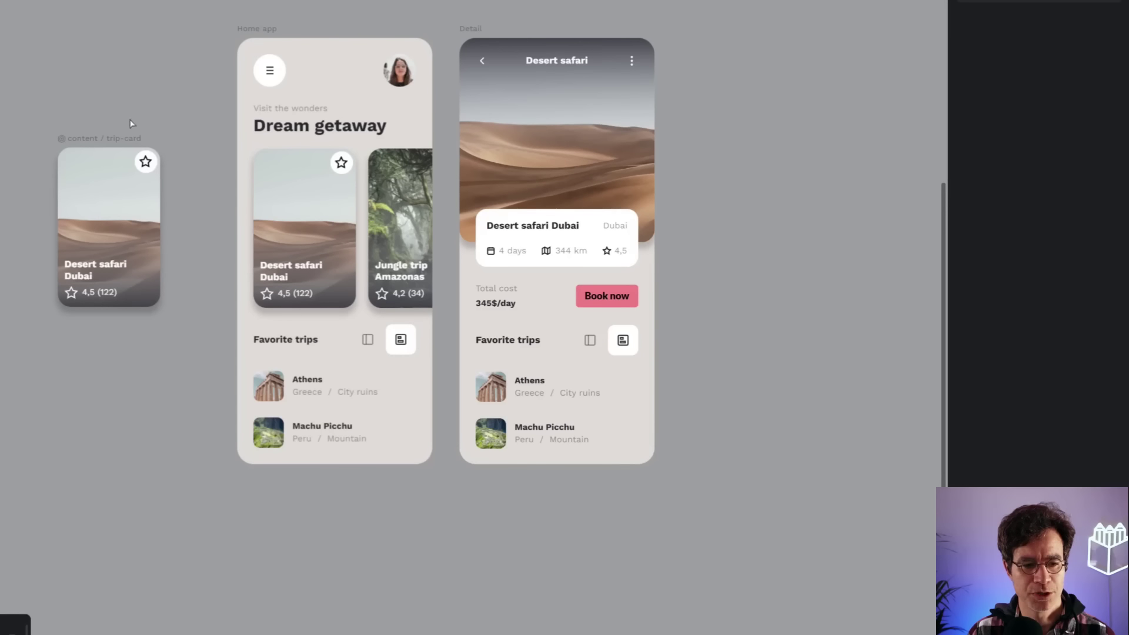
Annotate the trip-card main component with 'This is the main card of the app dashboard'.
{"action": "left_click", "coordinate": [114, 140]}
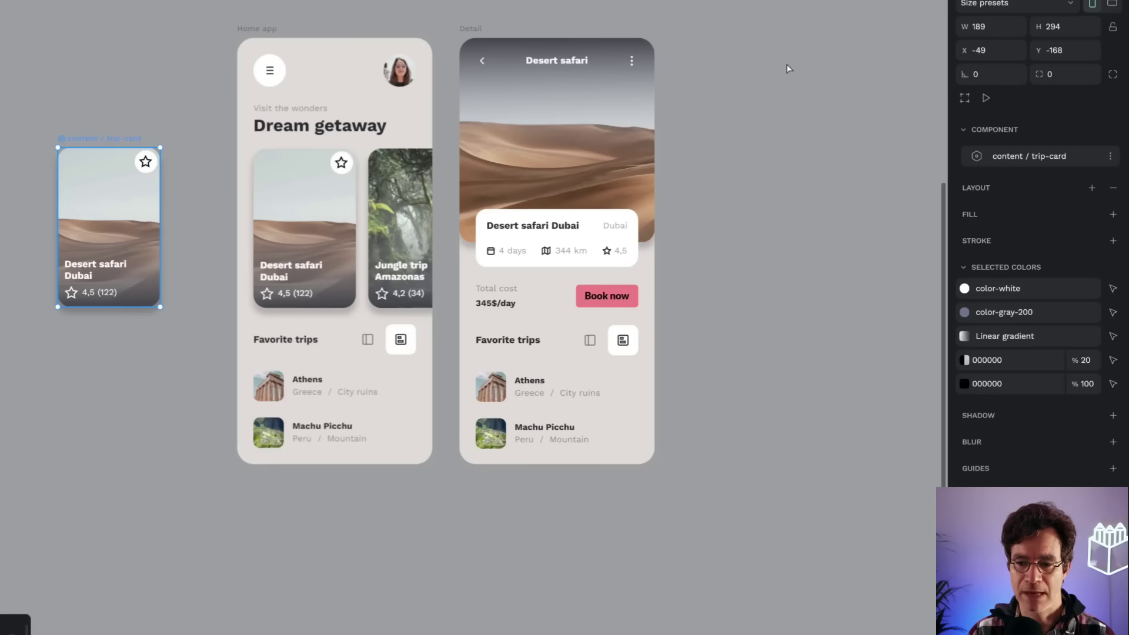
{"action": "left_click", "coordinate": [1110, 157]}
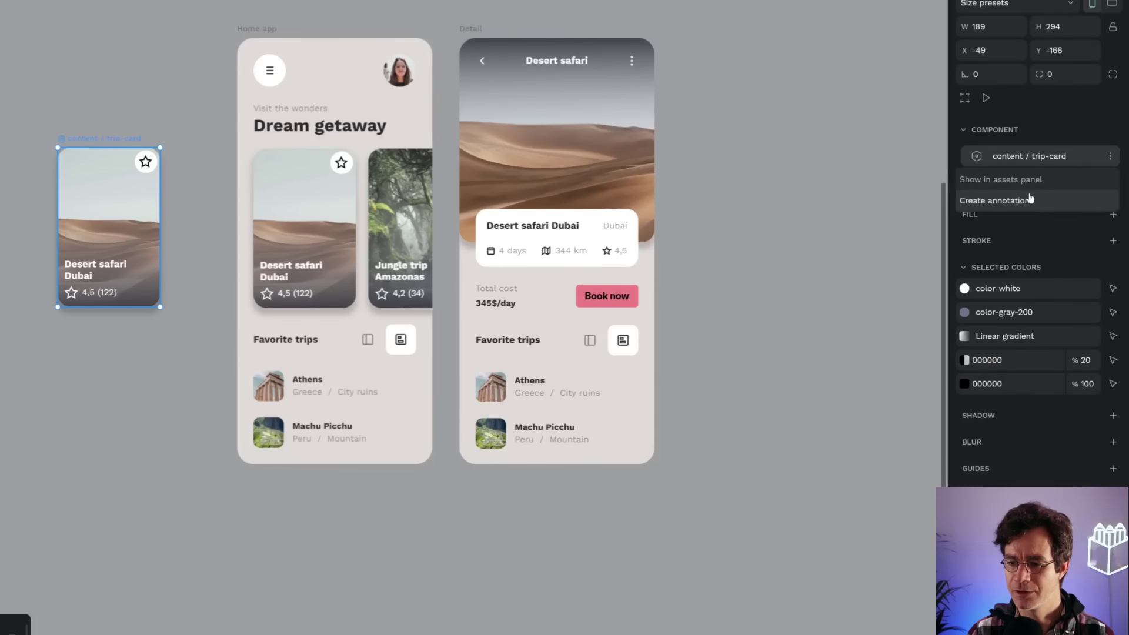
{"action": "right_click", "coordinate": [104, 231]}
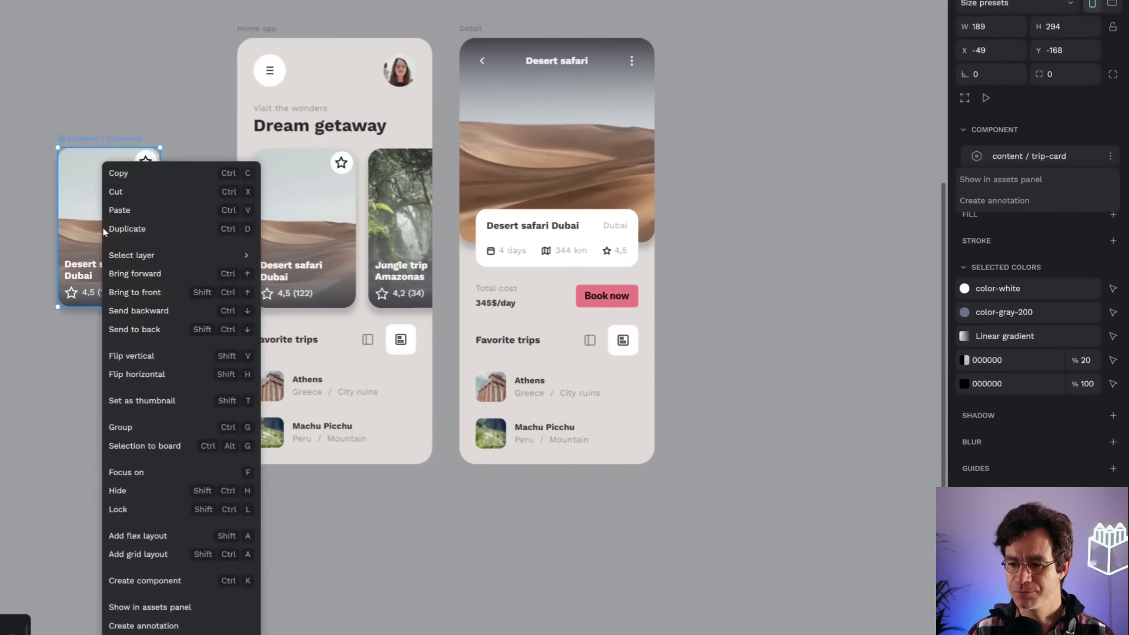
{"action": "left_click", "coordinate": [175, 627]}
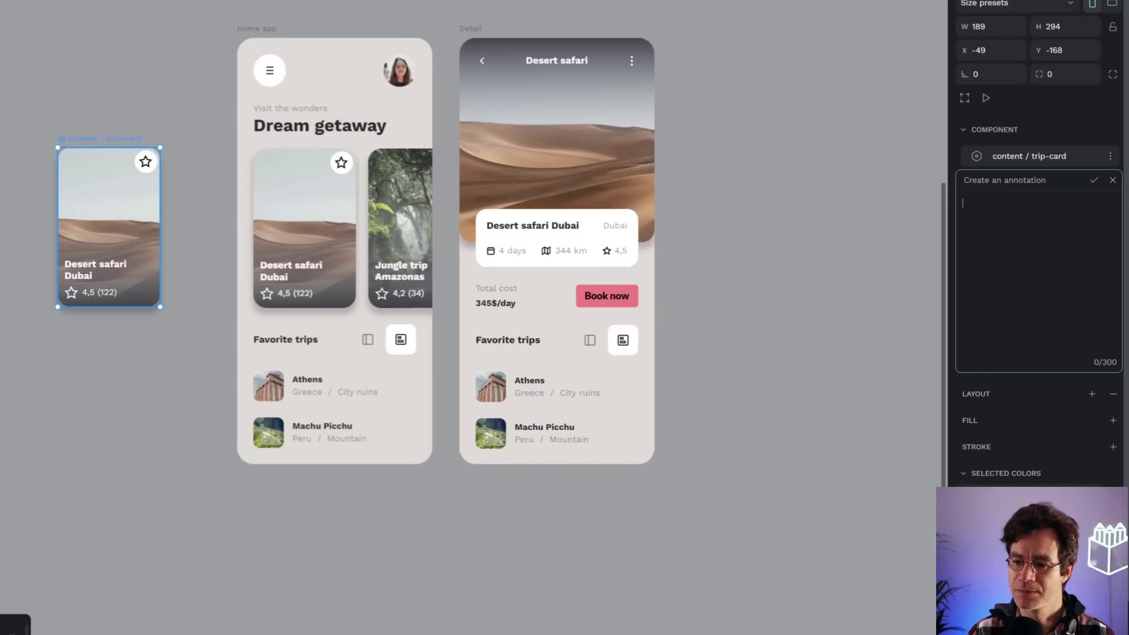
{"action": "type", "text": "the "}
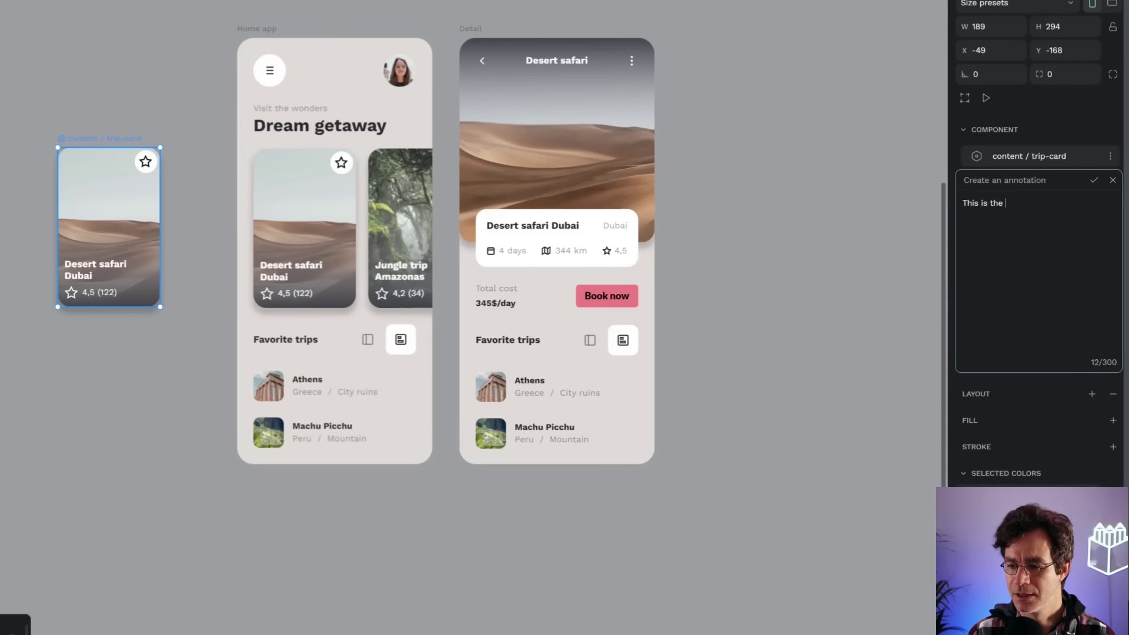
{"action": "type", "text": "main card of "}
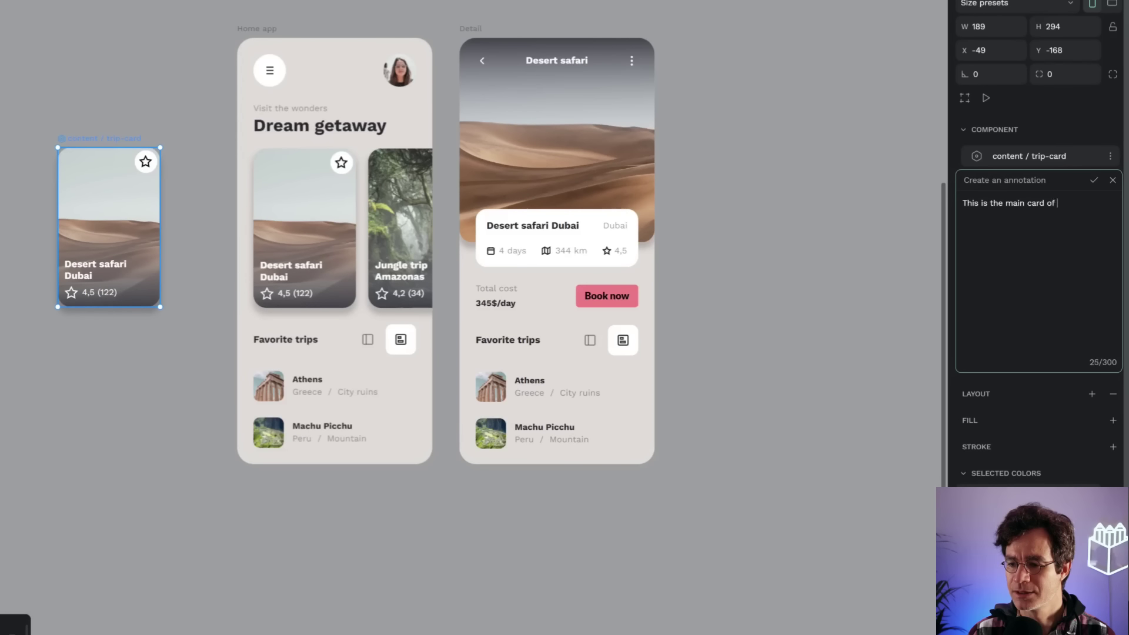
{"action": "type", "text": "the app dashb"}
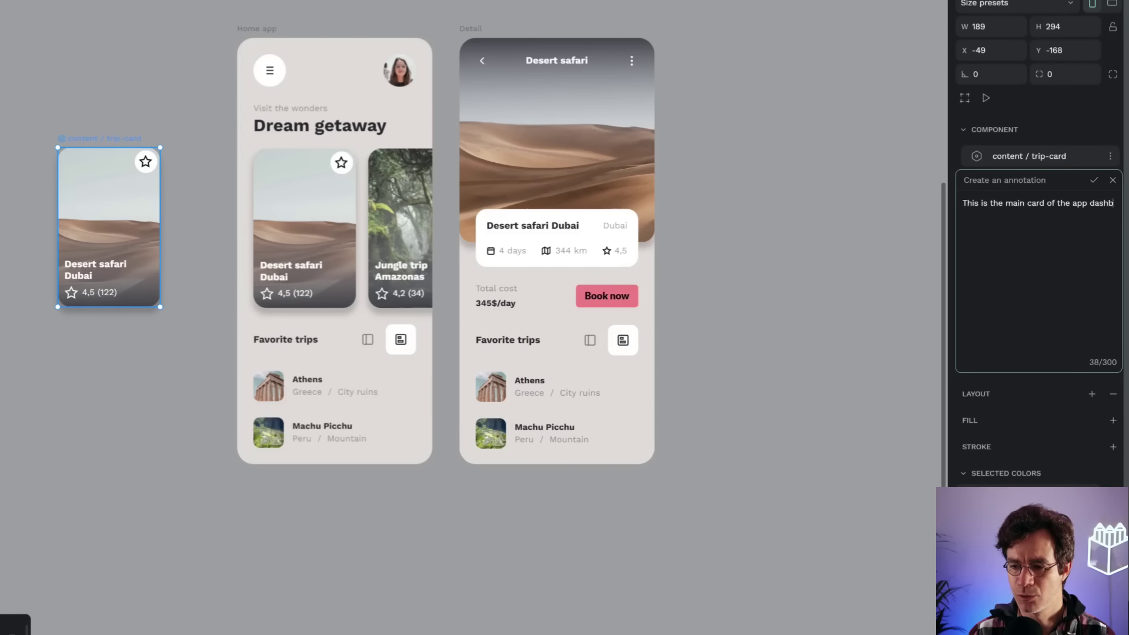
{"action": "type", "text": "oard"}
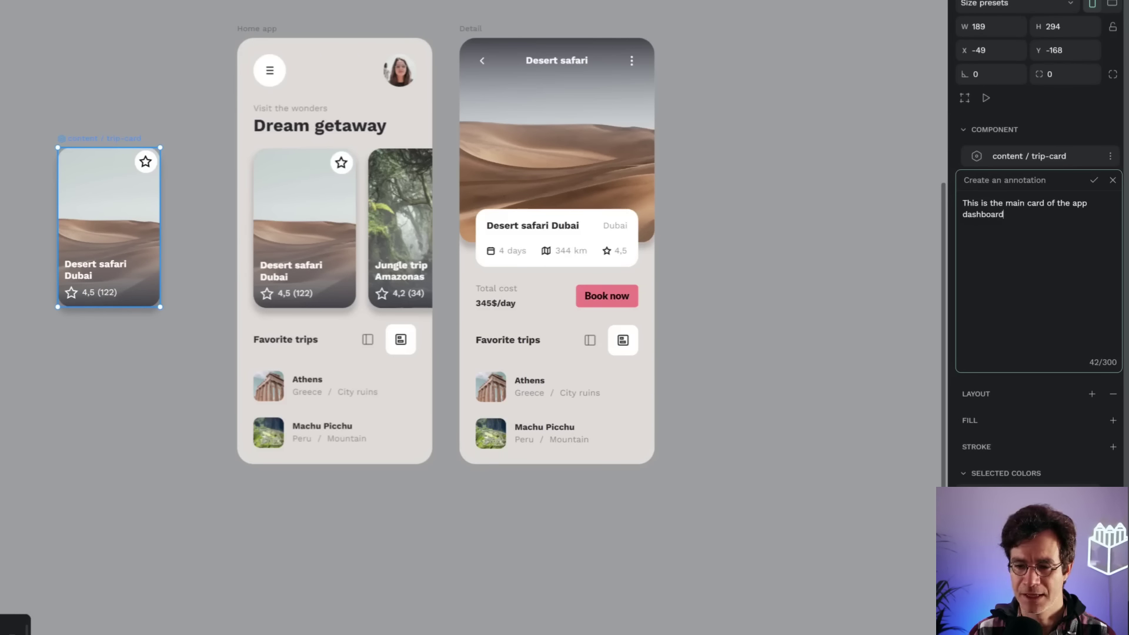
{"action": "left_click", "coordinate": [1093, 180]}
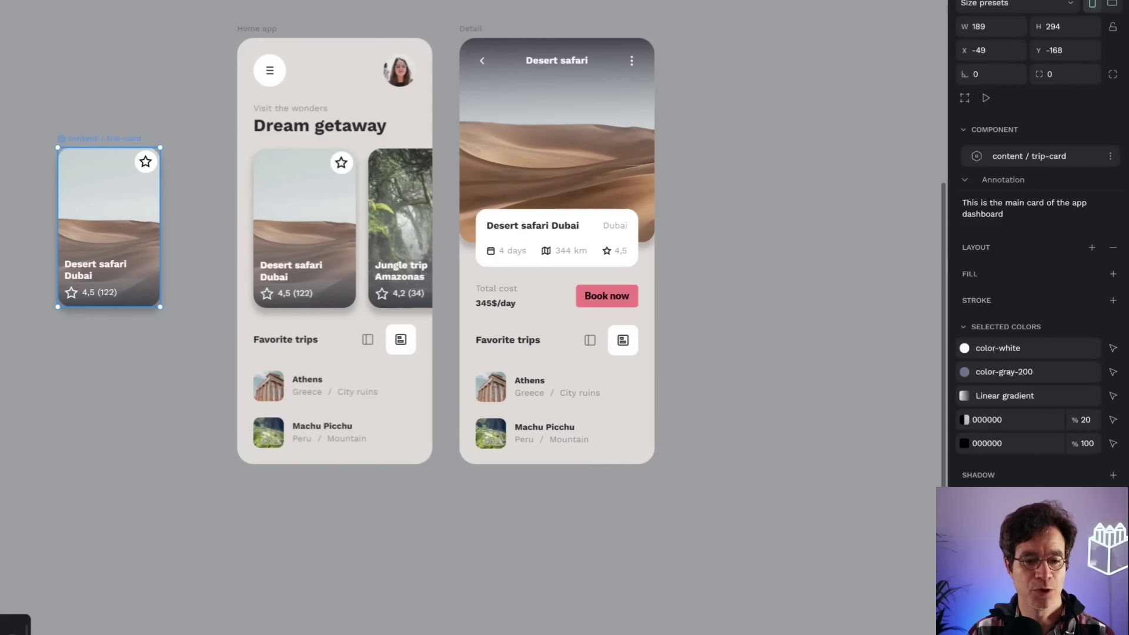
{"action": "left_click", "coordinate": [294, 219]}
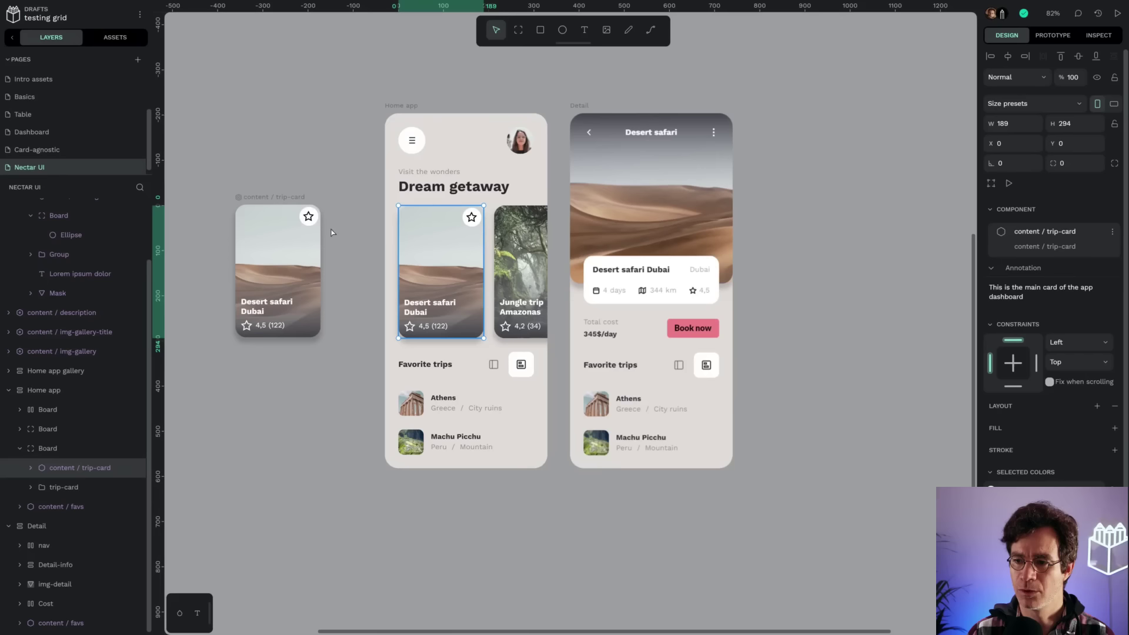
Switch to Inspect mode to view the Desert safari card's 189×294 px size and annotation.
{"action": "left_click", "coordinate": [1098, 36]}
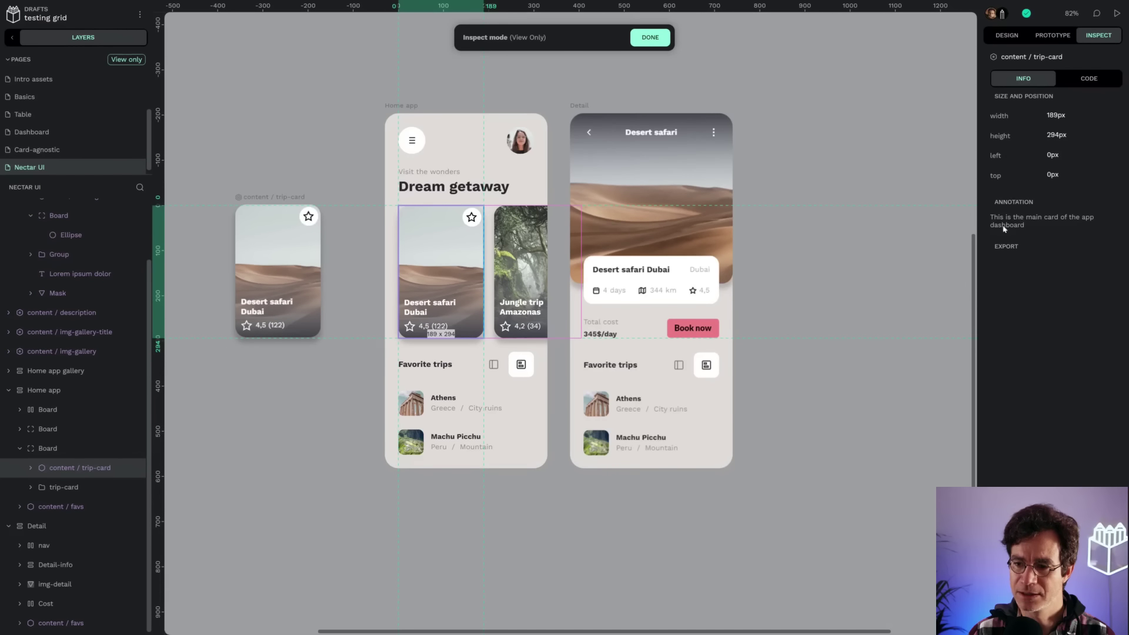